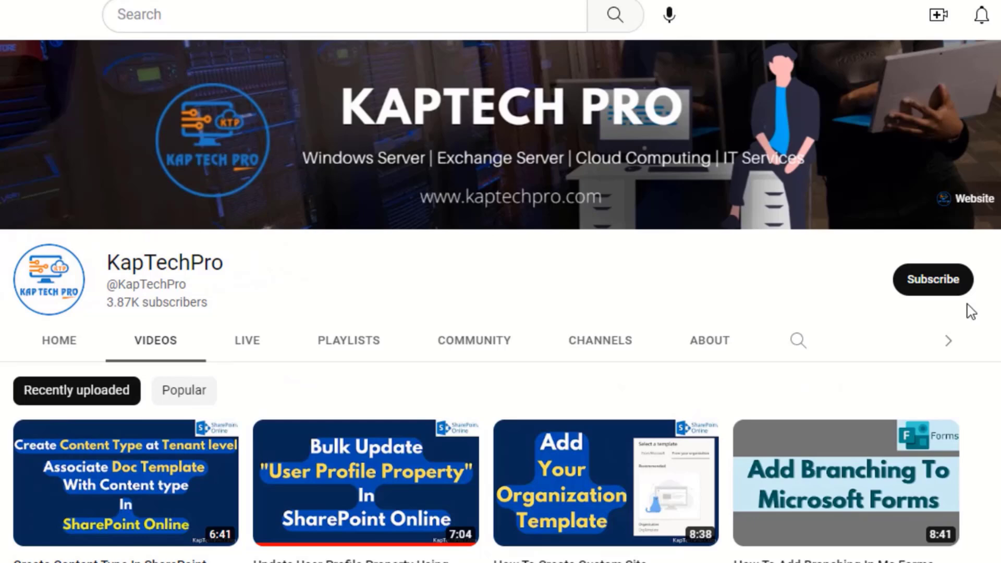
- Subscribe to the KapTechPro channel and set its notifications to All
{"action": "left_click", "coordinate": [932, 291]}
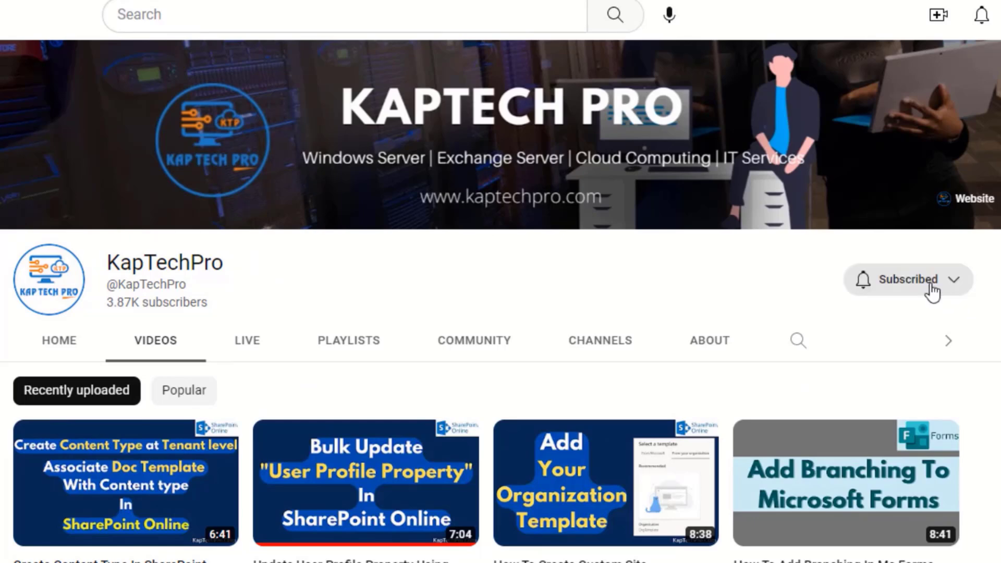
{"action": "left_click", "coordinate": [955, 283]}
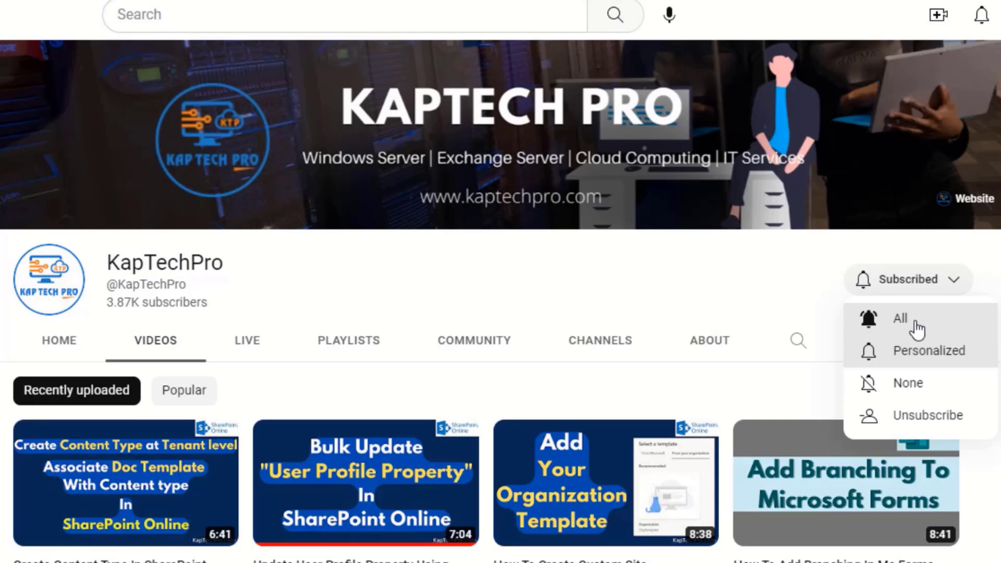
{"action": "left_click", "coordinate": [906, 327]}
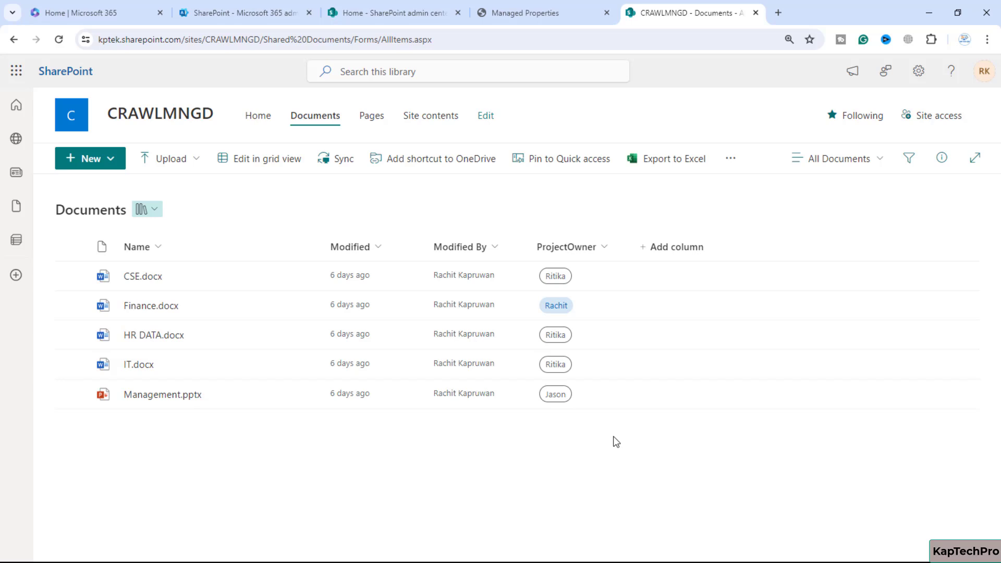
- Switch to the browser tab showing Search > Managed Properties in the admin center
{"action": "left_click", "coordinate": [526, 7]}
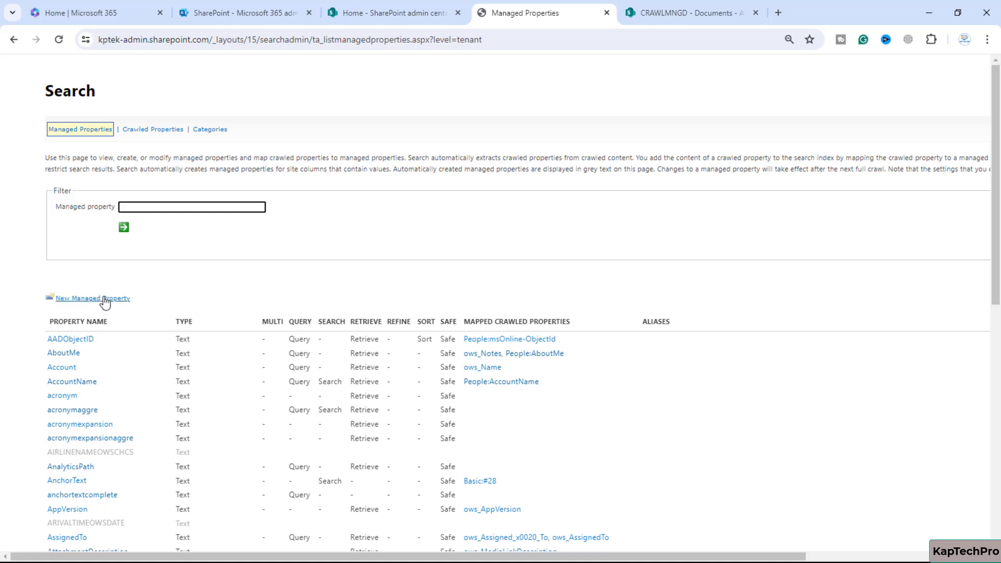
- Create a new managed property named MSPROJECT with description MSPROJECT
{"action": "left_click", "coordinate": [79, 304]}
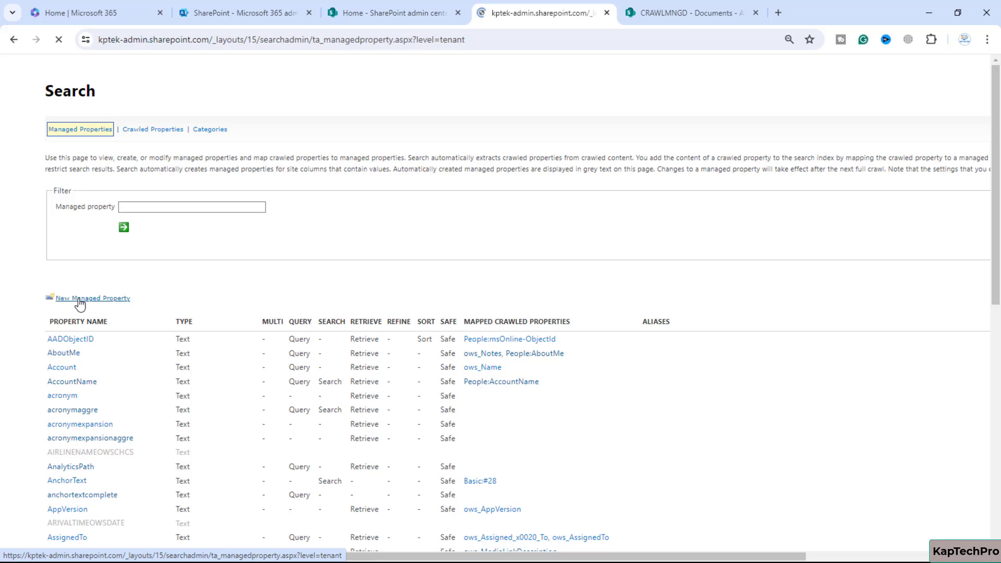
{"action": "left_click", "coordinate": [204, 190]}
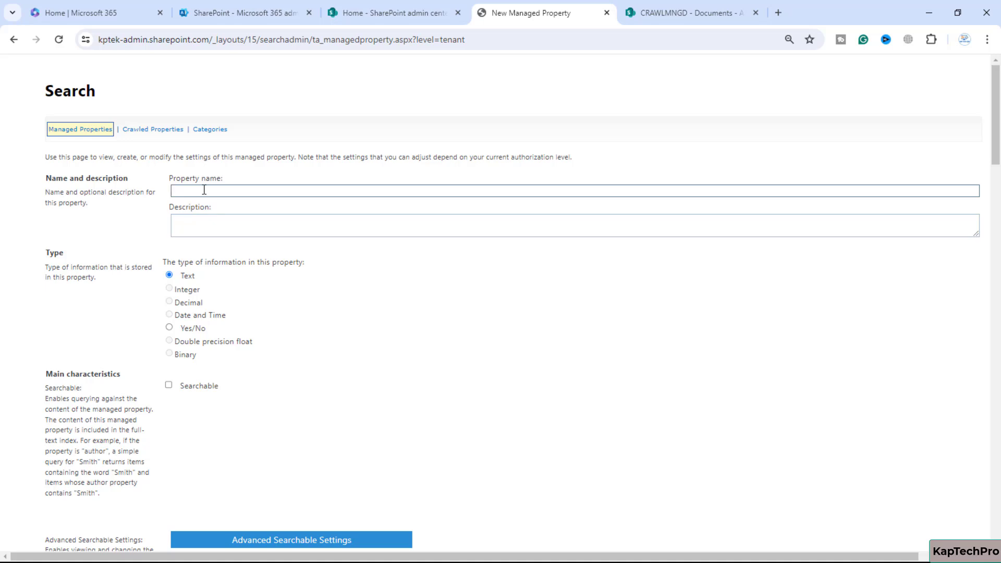
{"action": "type", "text": "MS"}
{"action": "type", "text": "PROJECT"}
{"action": "left_click", "coordinate": [224, 230]}
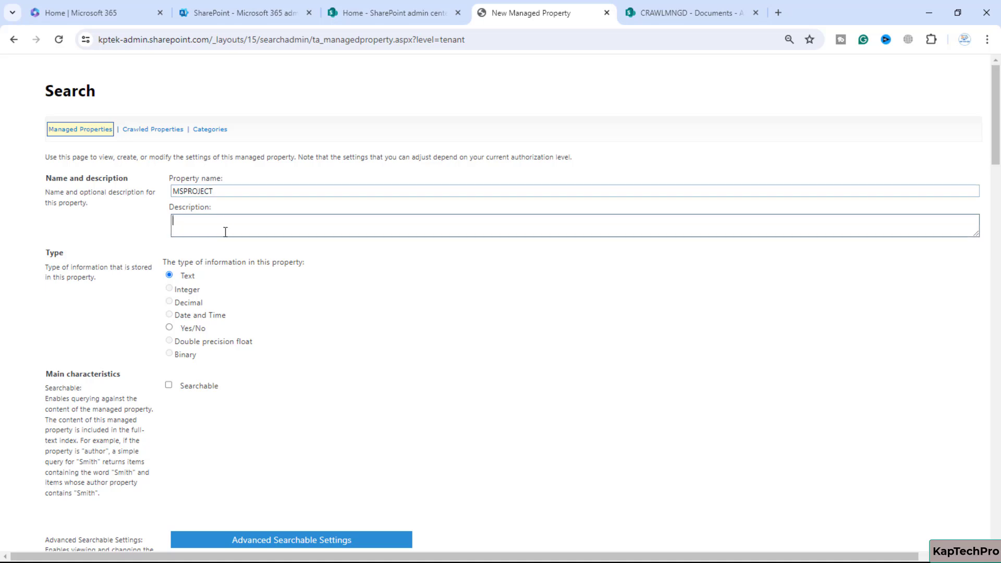
{"action": "left_click", "coordinate": [239, 190]}
{"action": "double_click", "coordinate": [240, 192]}
{"action": "key", "text": "ctrl+c"}
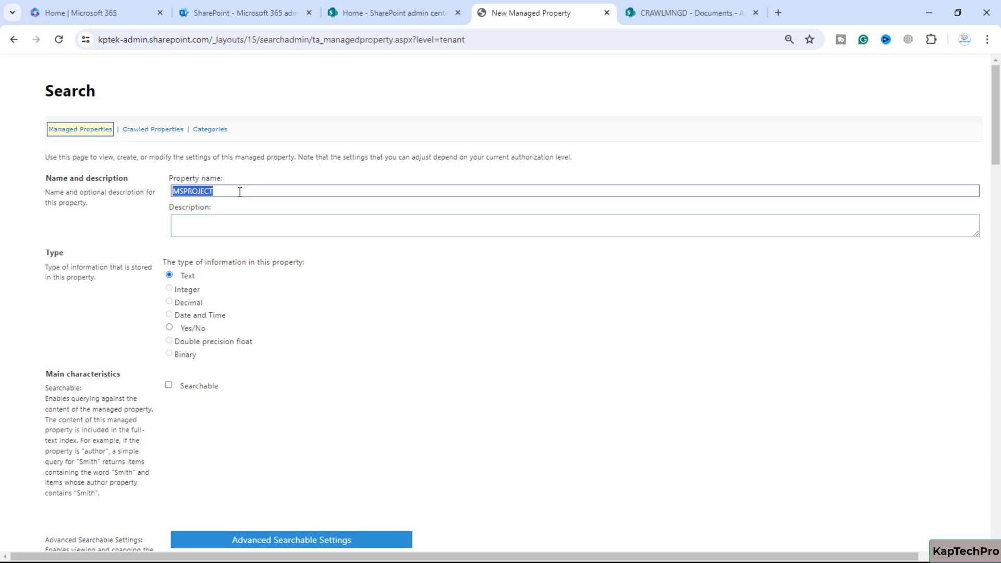
{"action": "left_click", "coordinate": [240, 223]}
{"action": "key", "text": "ctrl+v"}
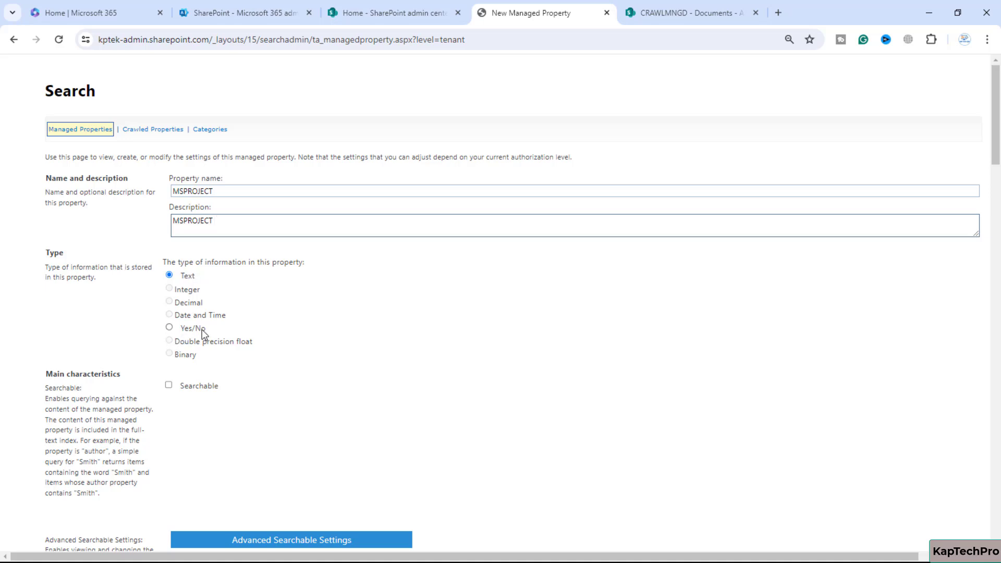
- Tick Searchable for the MSPROJECT property
{"action": "scroll", "coordinate": [202, 336], "scroll_direction": "down", "scroll_amount": 2}
{"action": "left_click", "coordinate": [237, 141]}
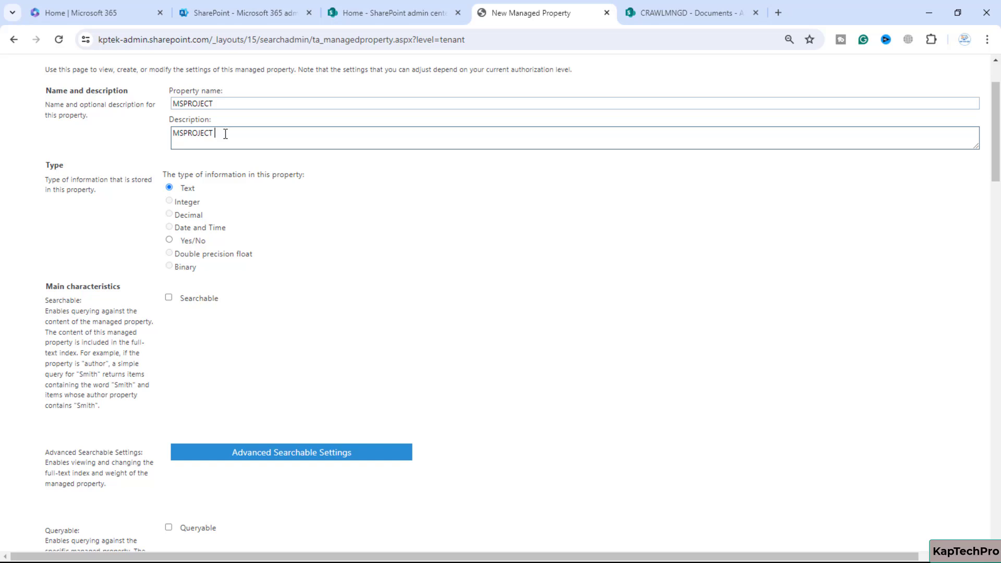
{"action": "scroll", "coordinate": [396, 127], "scroll_direction": "up", "scroll_amount": 2}
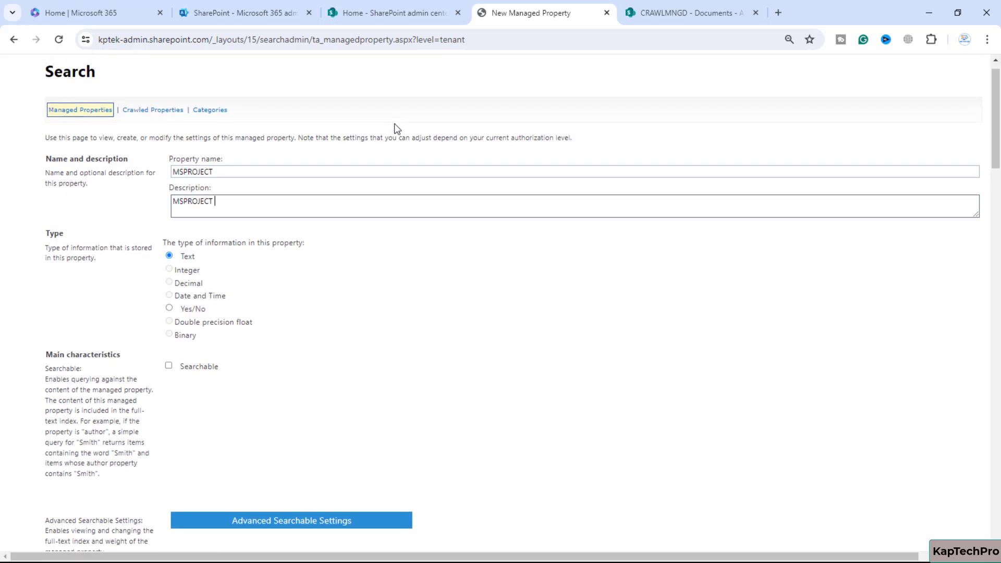
{"action": "scroll", "coordinate": [397, 128], "scroll_direction": "down", "scroll_amount": 5}
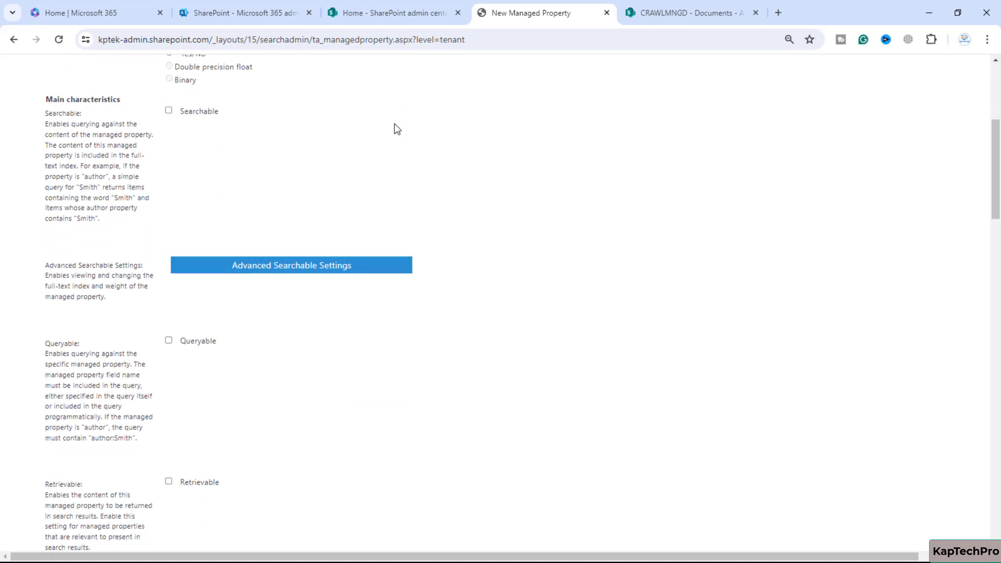
{"action": "left_click", "coordinate": [187, 107]}
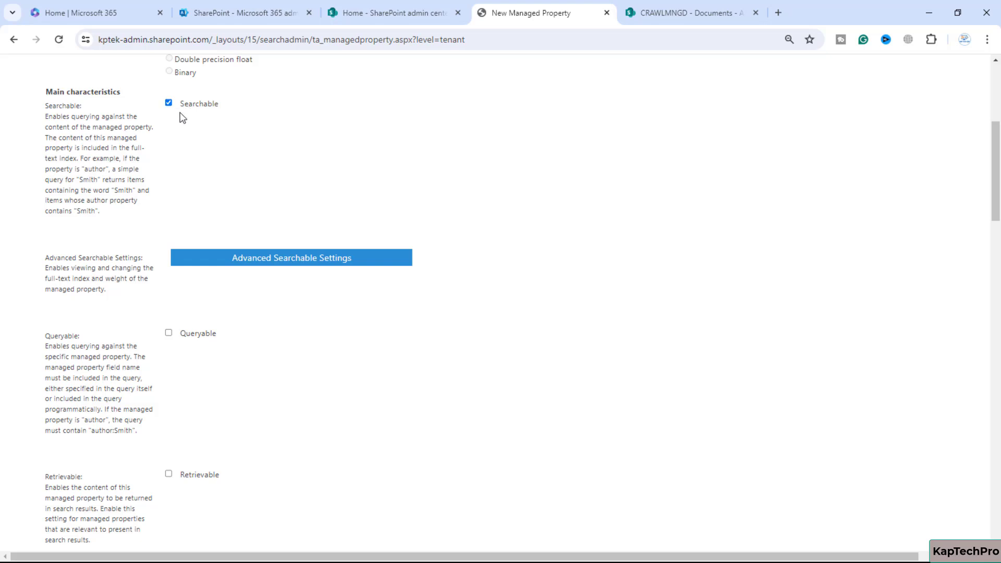
{"action": "scroll", "coordinate": [238, 177], "scroll_direction": "down", "scroll_amount": 3}
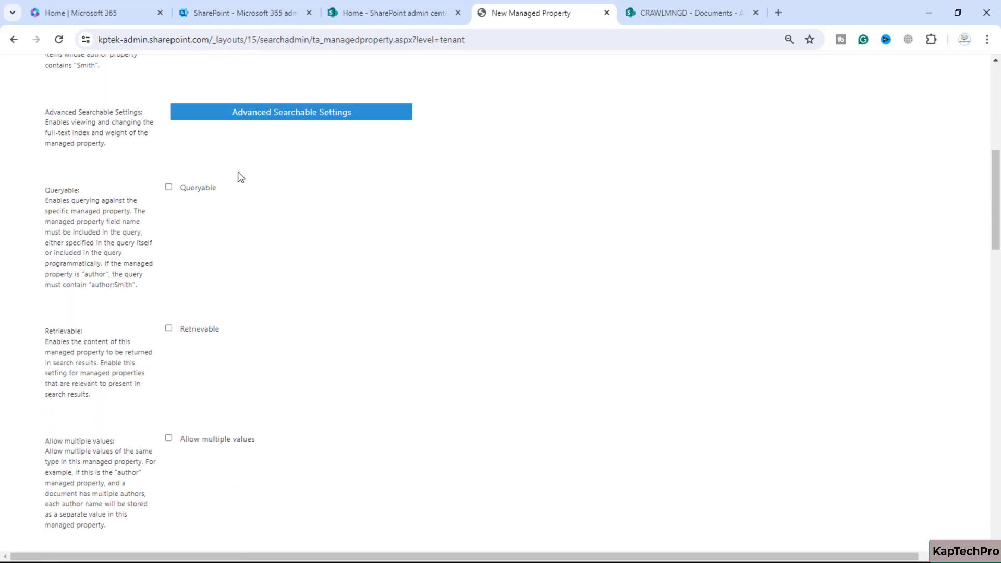
- Set MSPROJECT's advanced searchable settings to the PeopleIdx index with weight group Context 0
{"action": "left_click", "coordinate": [311, 121]}
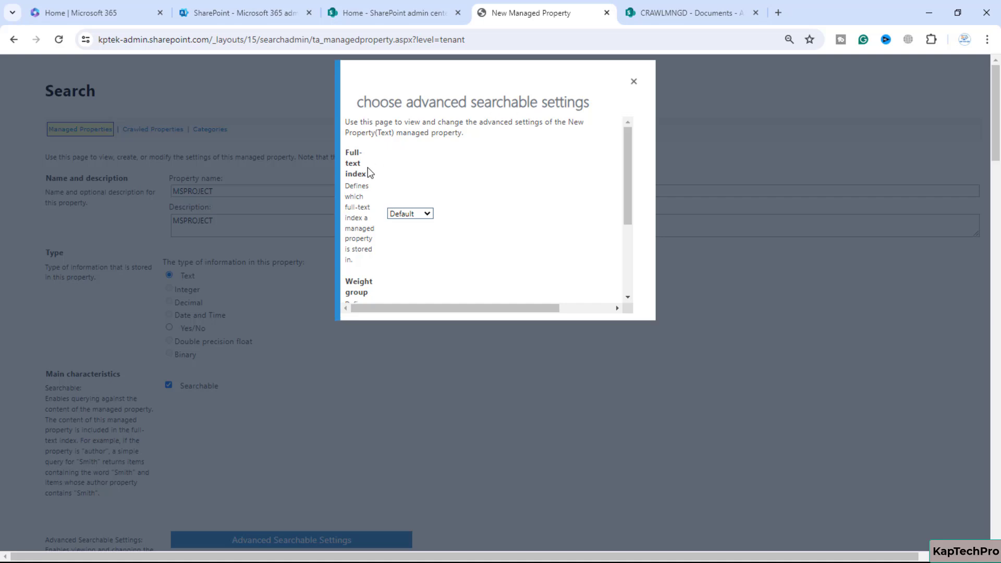
{"action": "left_click", "coordinate": [431, 214]}
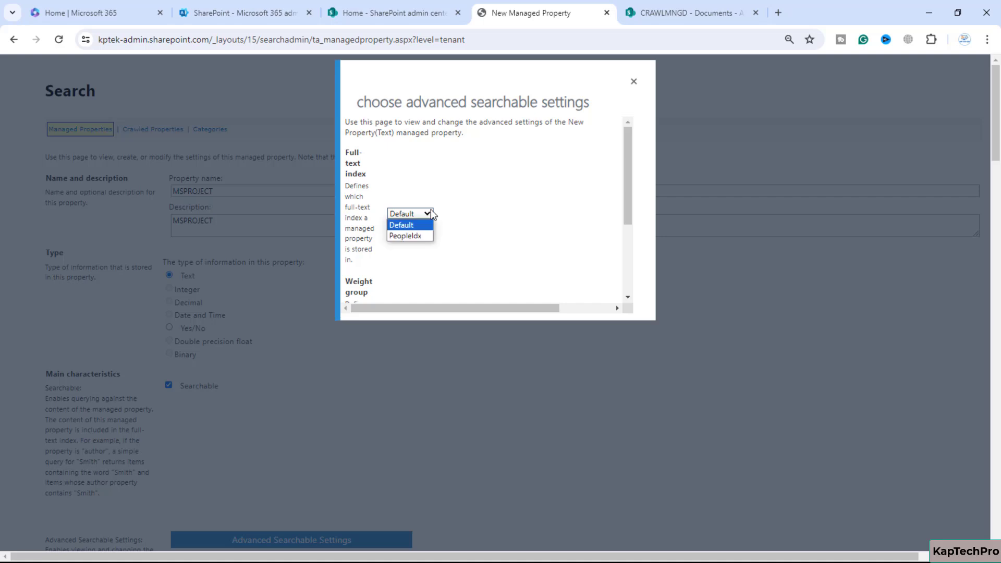
{"action": "left_click", "coordinate": [412, 236]}
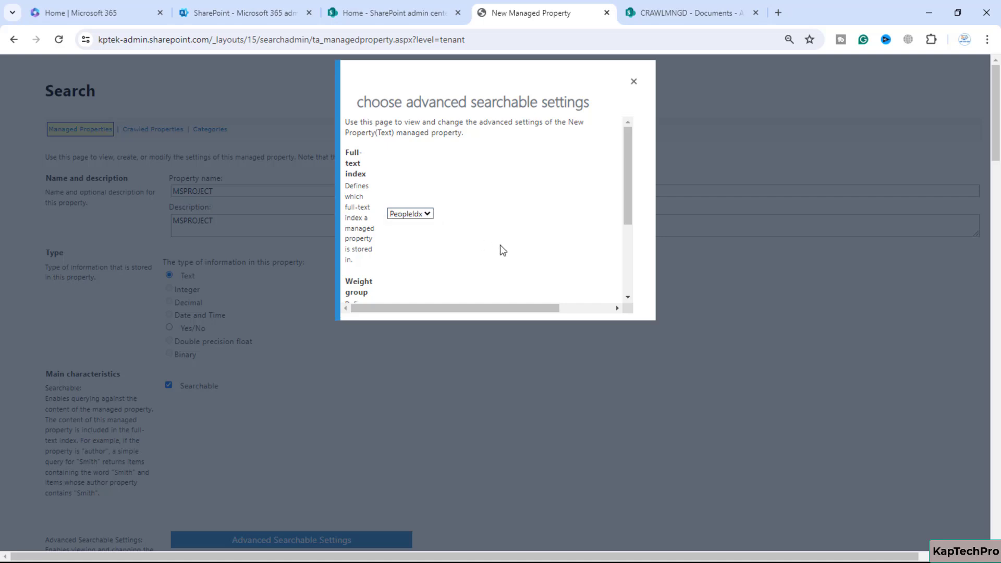
{"action": "scroll", "coordinate": [500, 245], "scroll_direction": "down", "scroll_amount": 3}
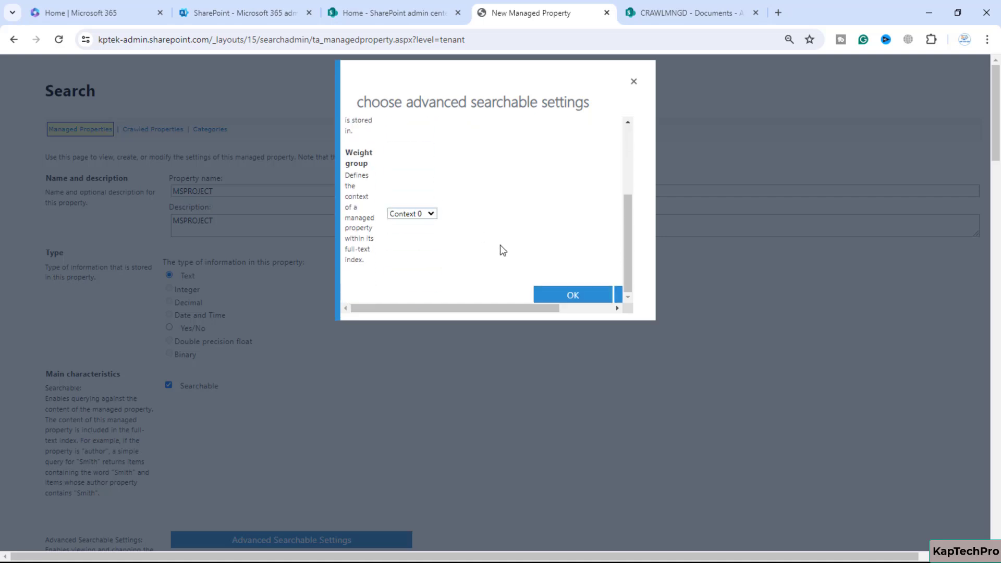
{"action": "left_click", "coordinate": [425, 215]}
{"action": "left_click", "coordinate": [425, 215]}
{"action": "left_click", "coordinate": [578, 293]}
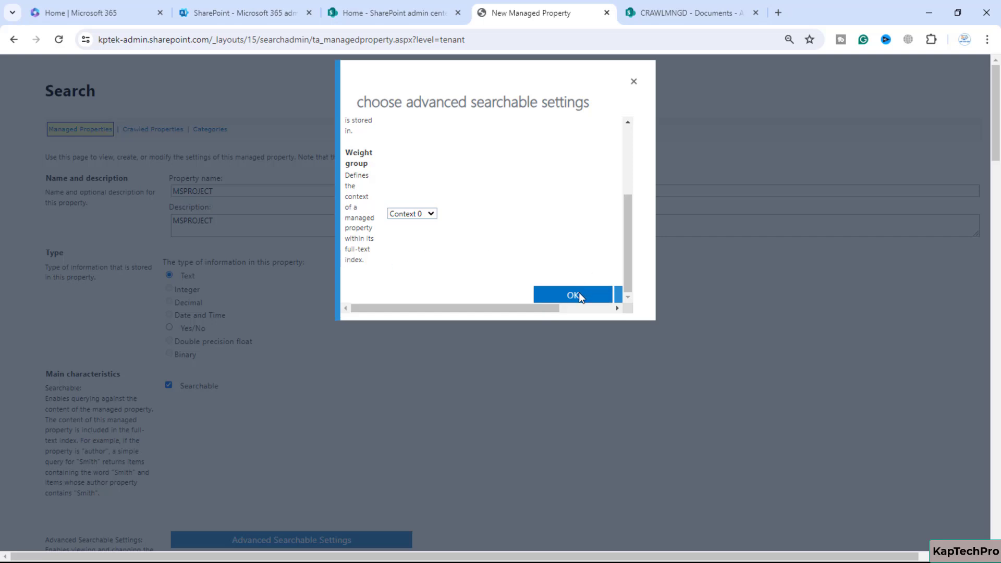
- Tick Allow multiple values and Safe for Anonymous on MSPROJECT
{"action": "scroll", "coordinate": [465, 371], "scroll_direction": "down", "scroll_amount": 12}
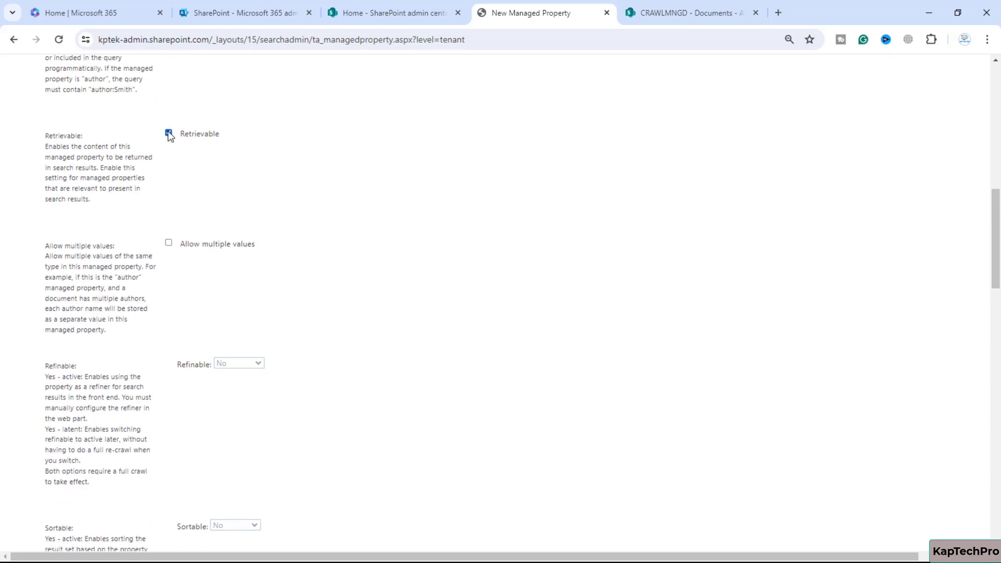
{"action": "left_click", "coordinate": [168, 243]}
{"action": "scroll", "coordinate": [354, 400], "scroll_direction": "down", "scroll_amount": 1}
{"action": "scroll", "coordinate": [354, 401], "scroll_direction": "down", "scroll_amount": 3}
{"action": "scroll", "coordinate": [354, 400], "scroll_direction": "down", "scroll_amount": 3}
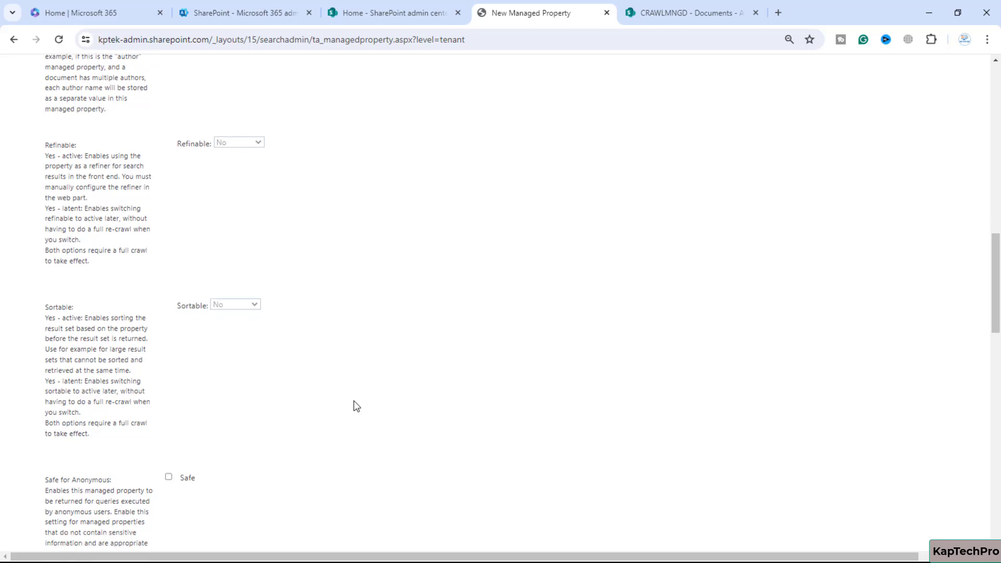
{"action": "scroll", "coordinate": [220, 245], "scroll_direction": "up", "scroll_amount": 4}
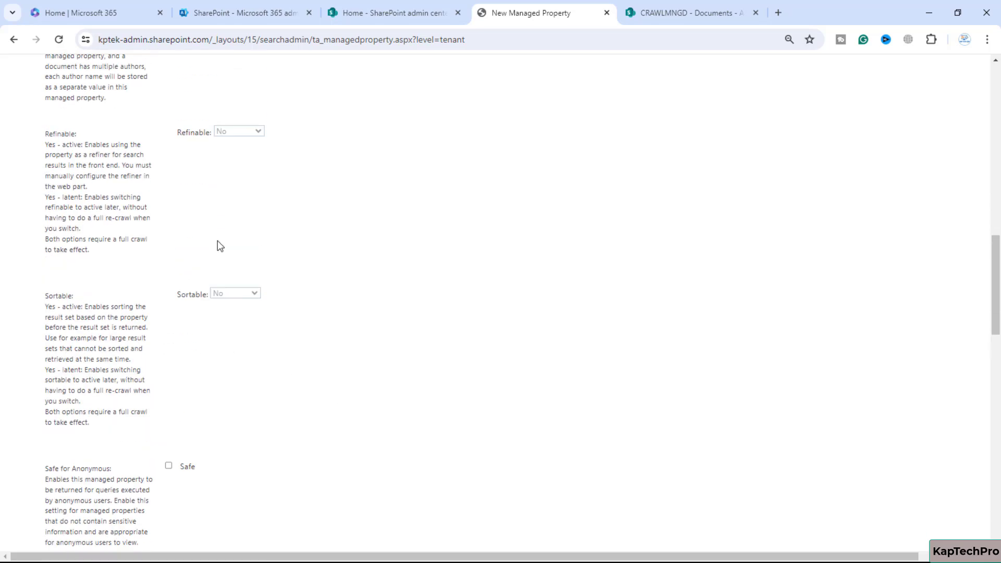
{"action": "scroll", "coordinate": [230, 343], "scroll_direction": "down", "scroll_amount": 3}
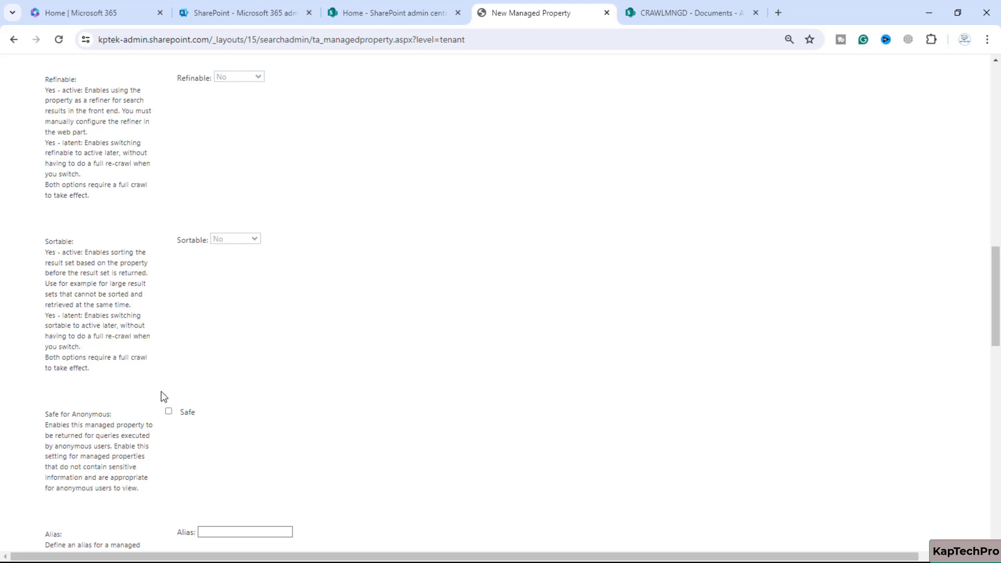
{"action": "left_click", "coordinate": [168, 412]}
{"action": "scroll", "coordinate": [324, 441], "scroll_direction": "down", "scroll_amount": 3}
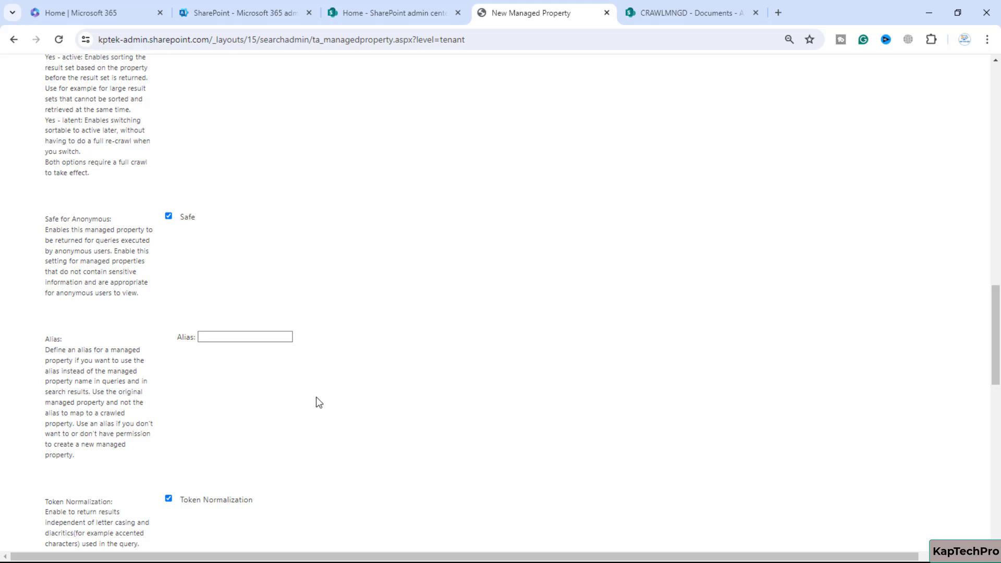
{"action": "scroll", "coordinate": [313, 399], "scroll_direction": "down", "scroll_amount": 12}
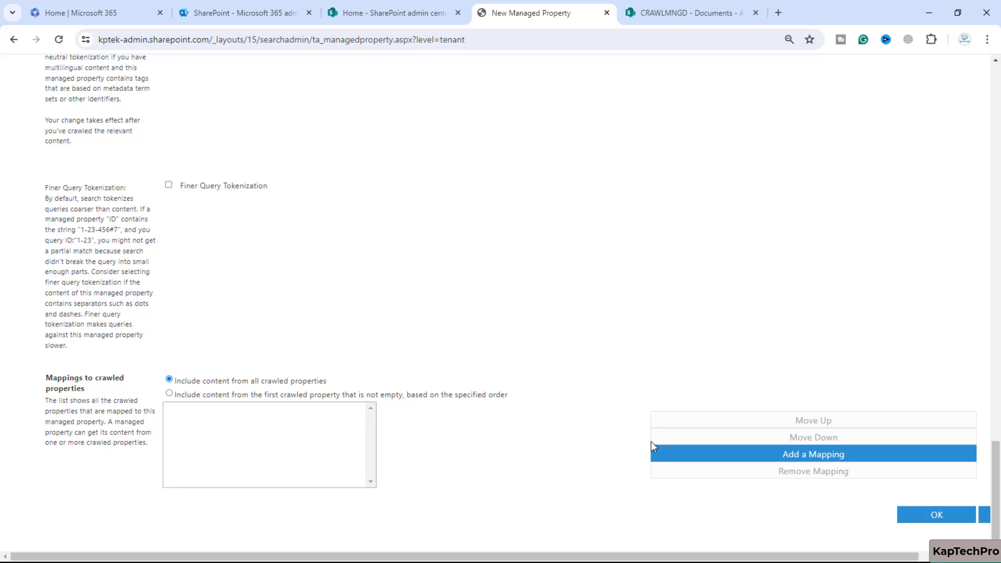
- Map MSPROJECT to the crawled property ows_ProjectOwner, found by searching 'projec'
{"action": "left_click", "coordinate": [802, 461]}
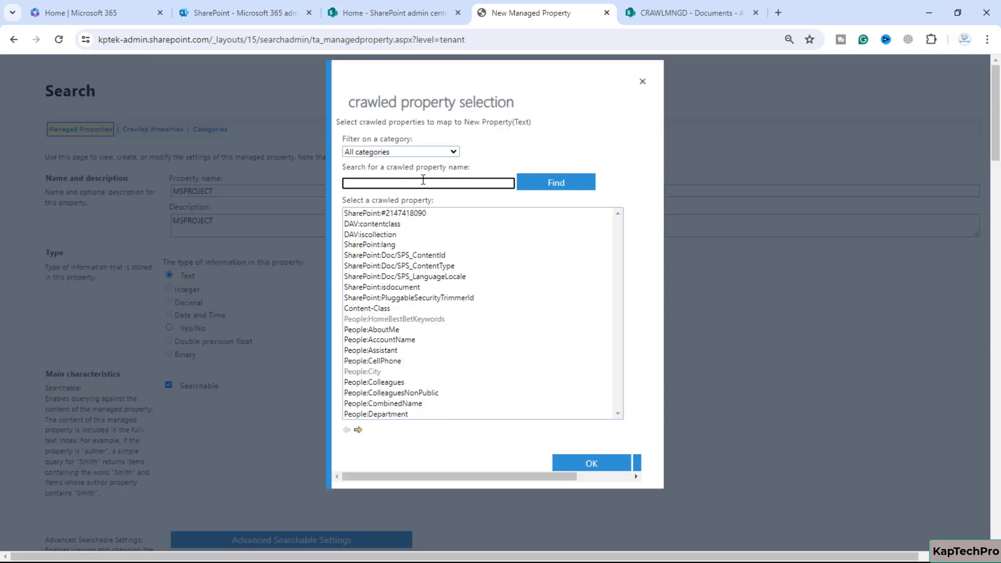
{"action": "type", "text": "proce"}
{"action": "key", "text": "BackSpace"}
{"action": "type", "text": "jec"}
{"action": "left_click", "coordinate": [552, 183]}
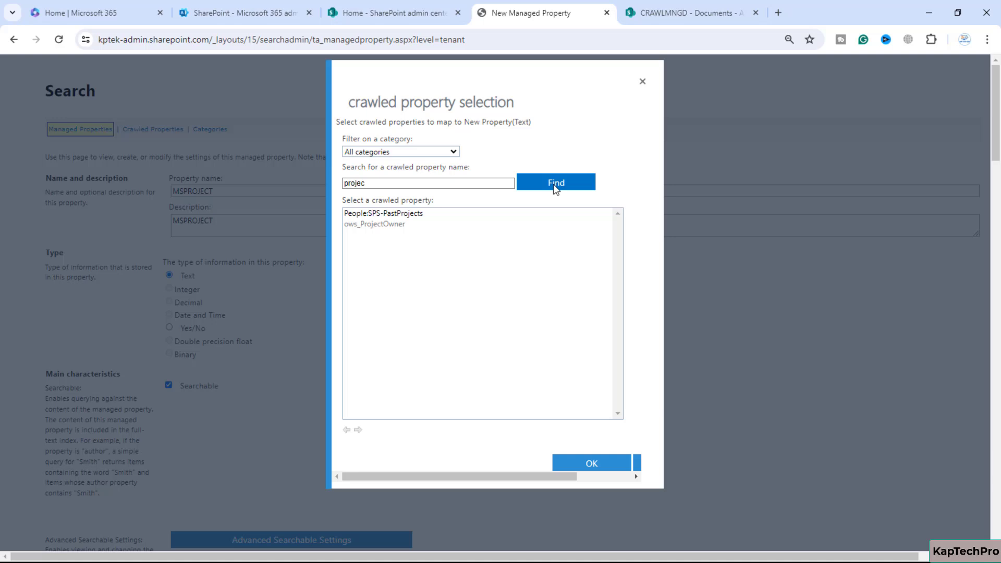
{"action": "left_click", "coordinate": [387, 225]}
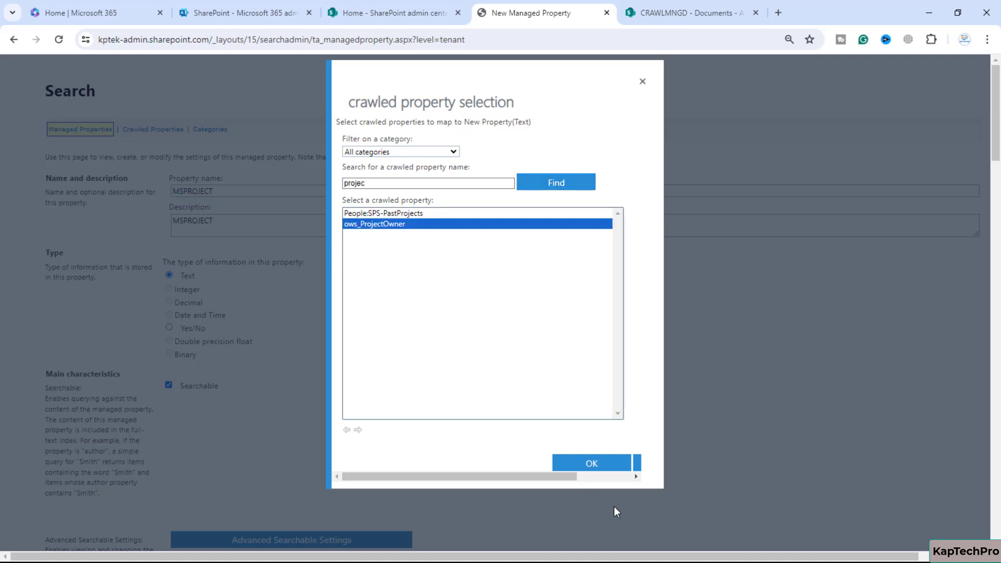
{"action": "left_click", "coordinate": [599, 468]}
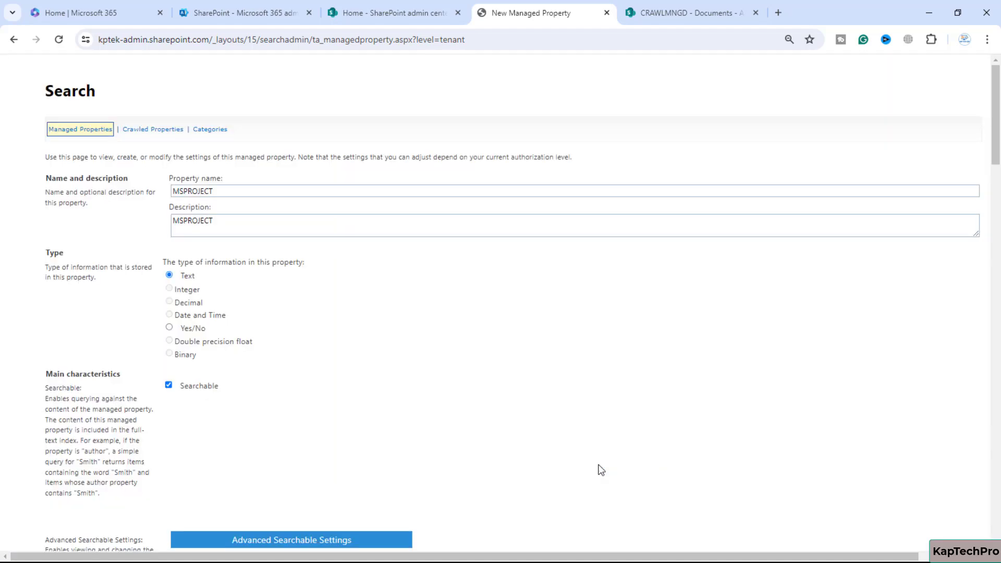
- Save the new MSPROJECT managed property
{"action": "scroll", "coordinate": [601, 469], "scroll_direction": "down", "scroll_amount": 15}
{"action": "scroll", "coordinate": [602, 470], "scroll_direction": "down", "scroll_amount": 10}
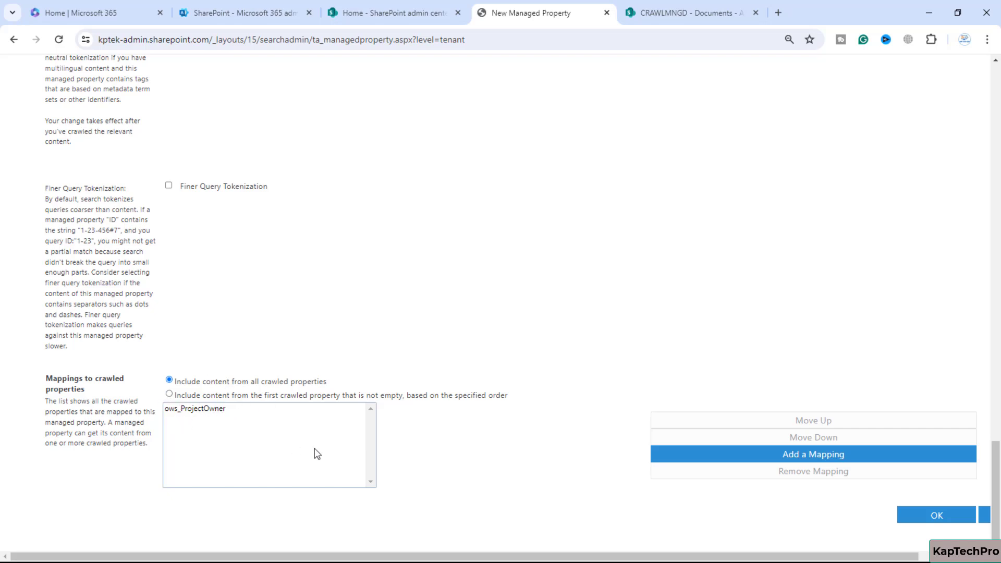
{"action": "left_click", "coordinate": [934, 517]}
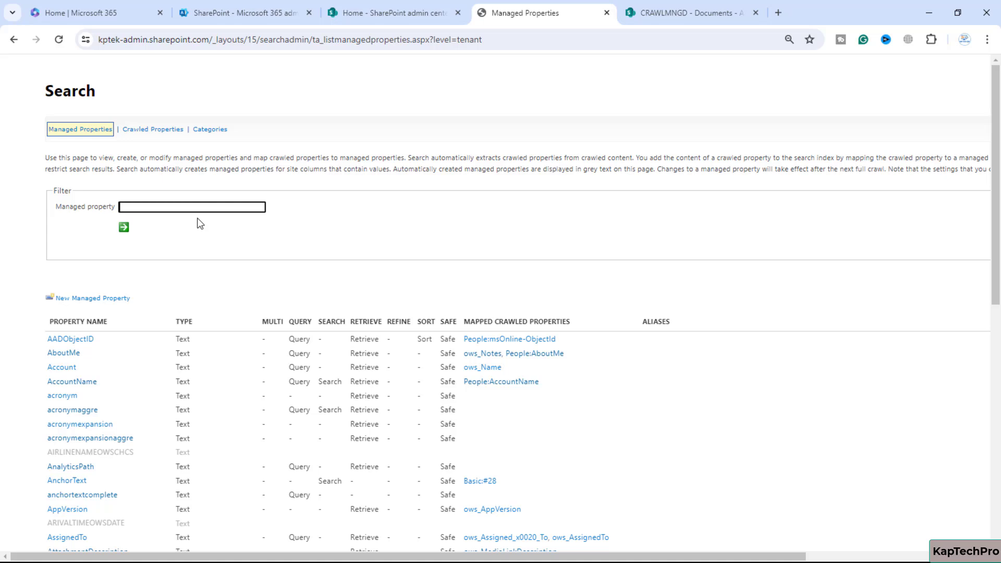
- Filter the managed properties list by 'Projec' to show MSPROJECT mapped to OWS_PROJECTOWNER
{"action": "left_click", "coordinate": [174, 211]}
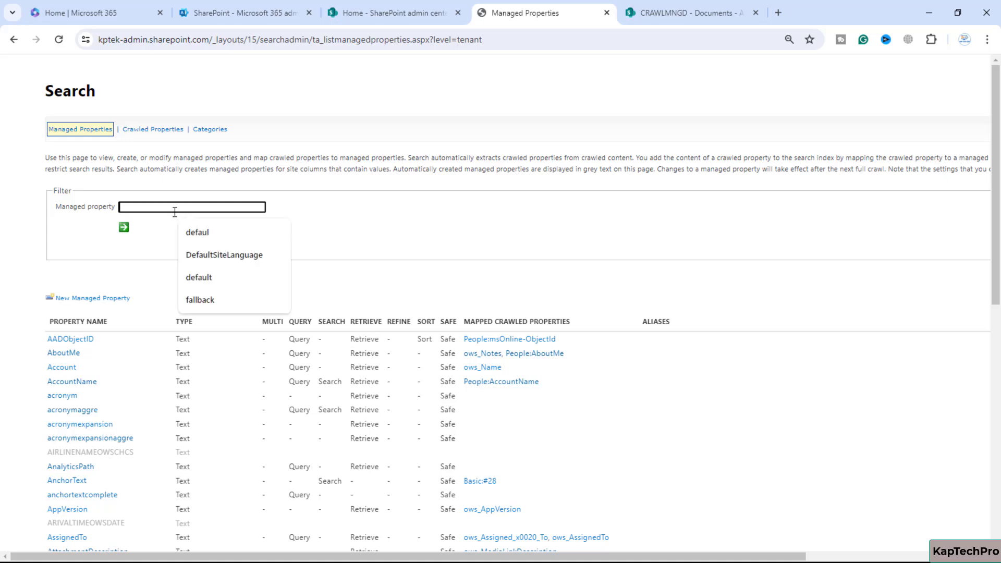
{"action": "type", "text": "MS"}
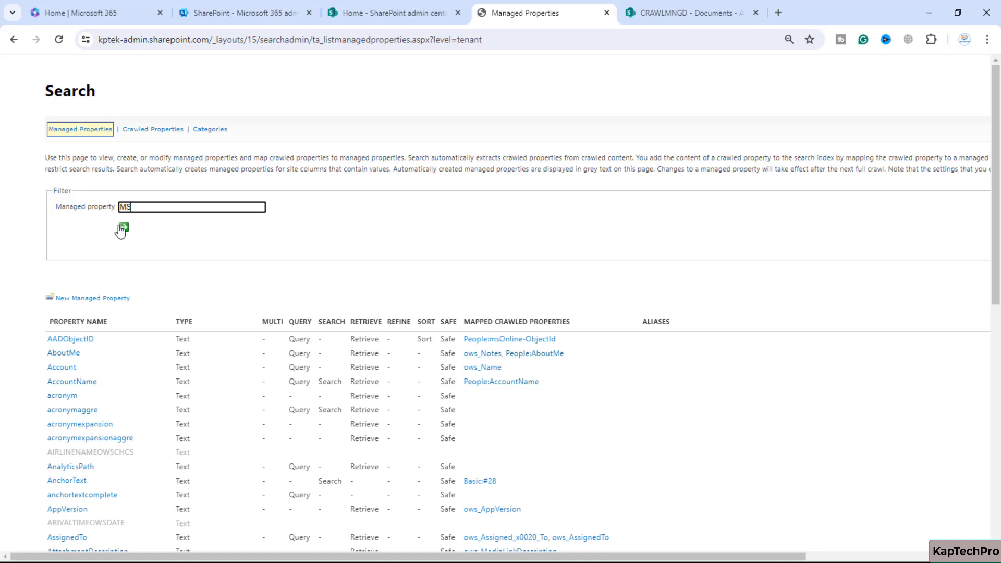
{"action": "left_click", "coordinate": [123, 228]}
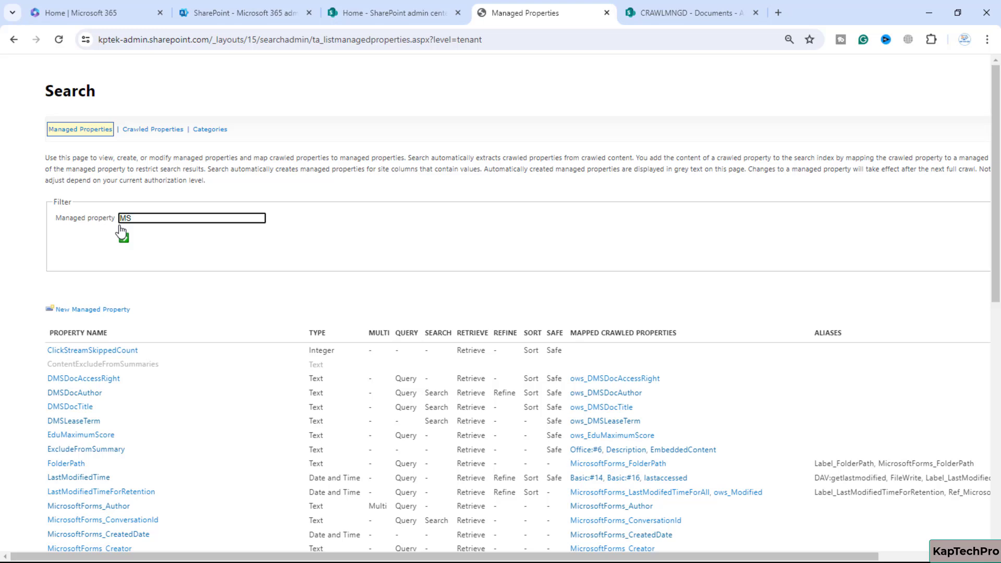
{"action": "type", "text": "Projec"}
{"action": "key", "text": "Return"}
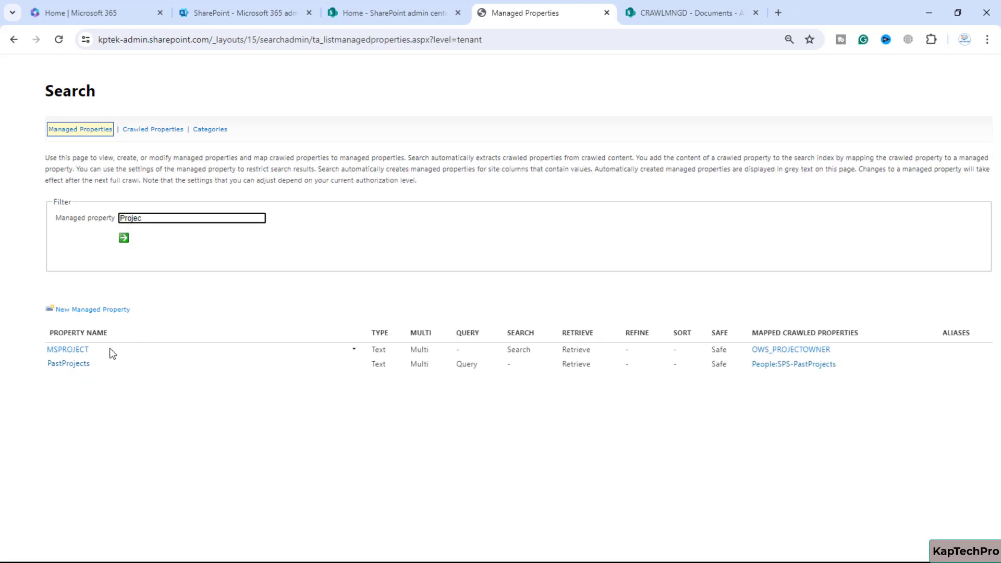